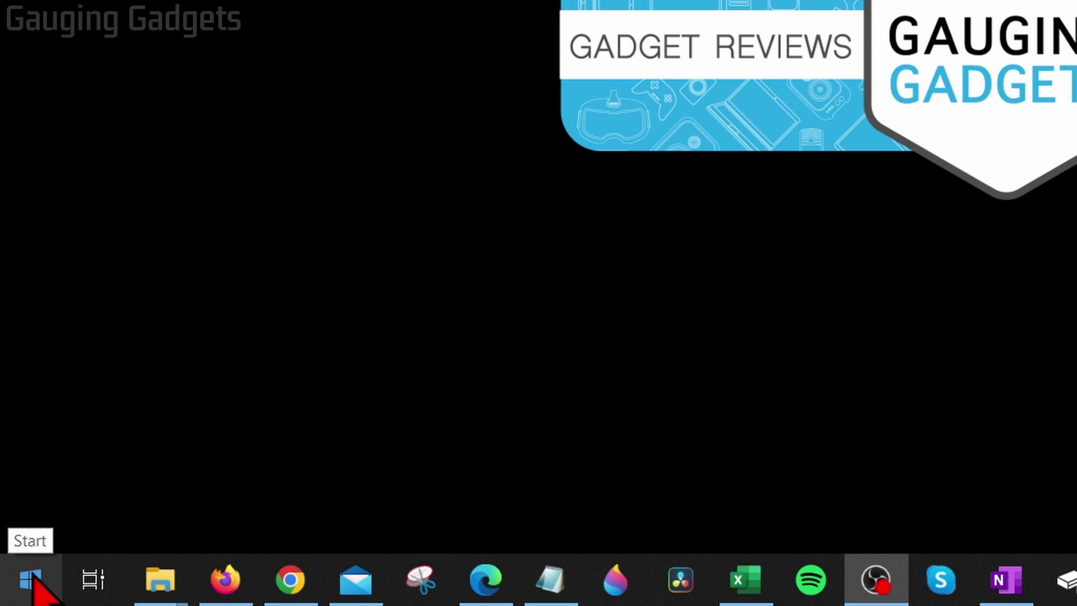
Open Apps and Features from the Start button's power user menu.
right_click(33, 580)
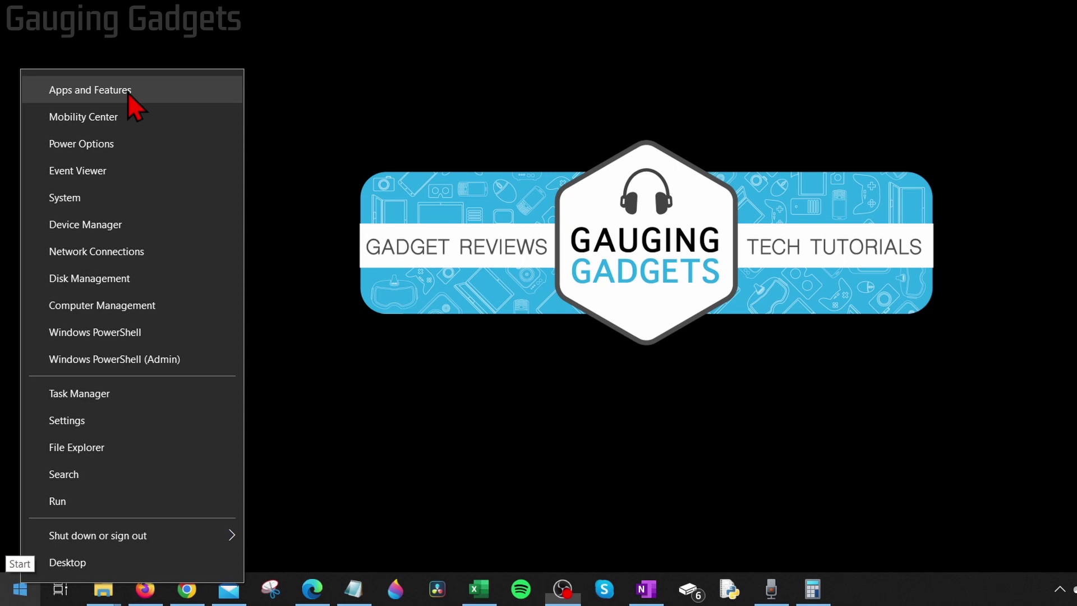
click(90, 91)
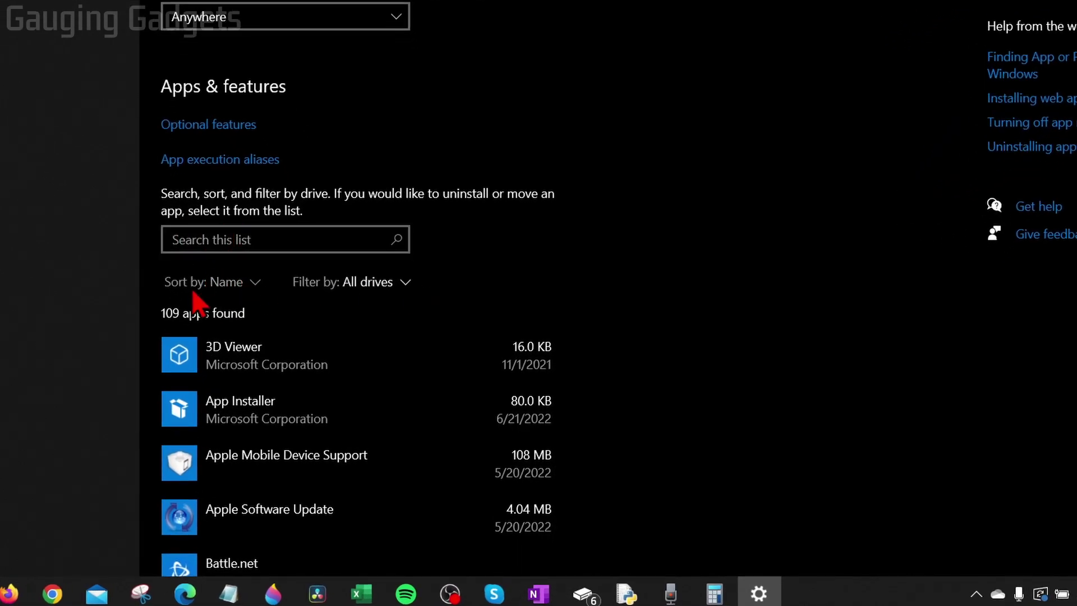
Check the Sort by options and close them, leaving the apps sorted by name.
click(240, 285)
click(626, 283)
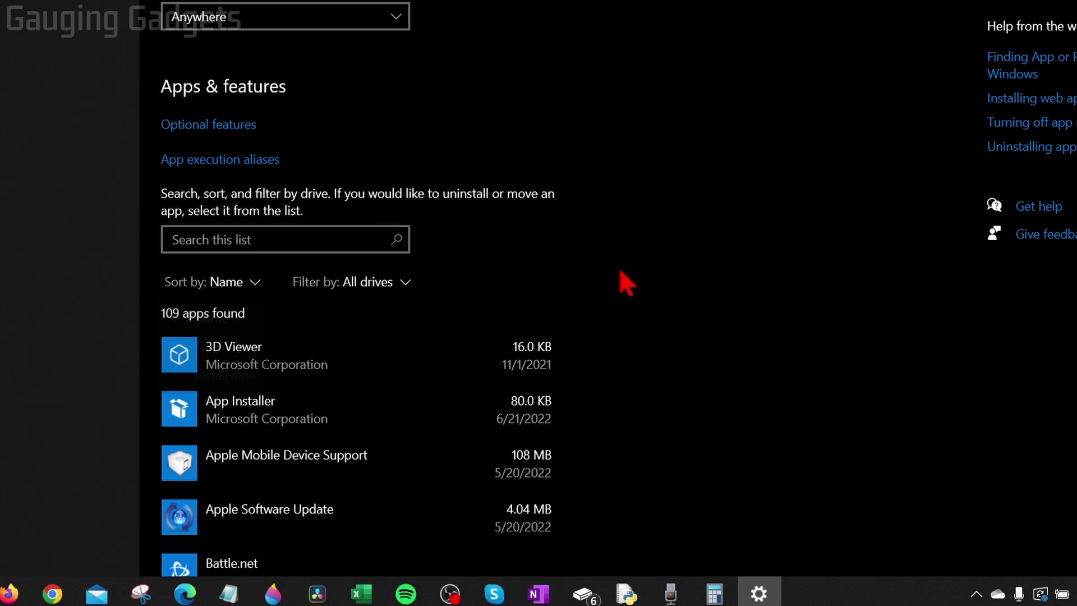
scroll(609, 357, down, 5)
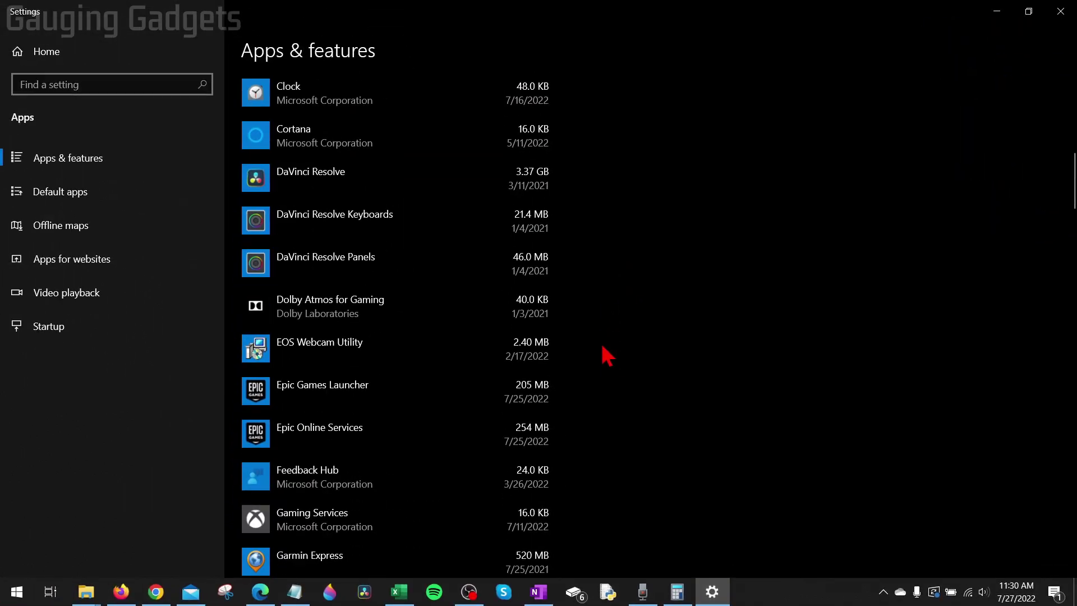
scroll(607, 356, down, 8)
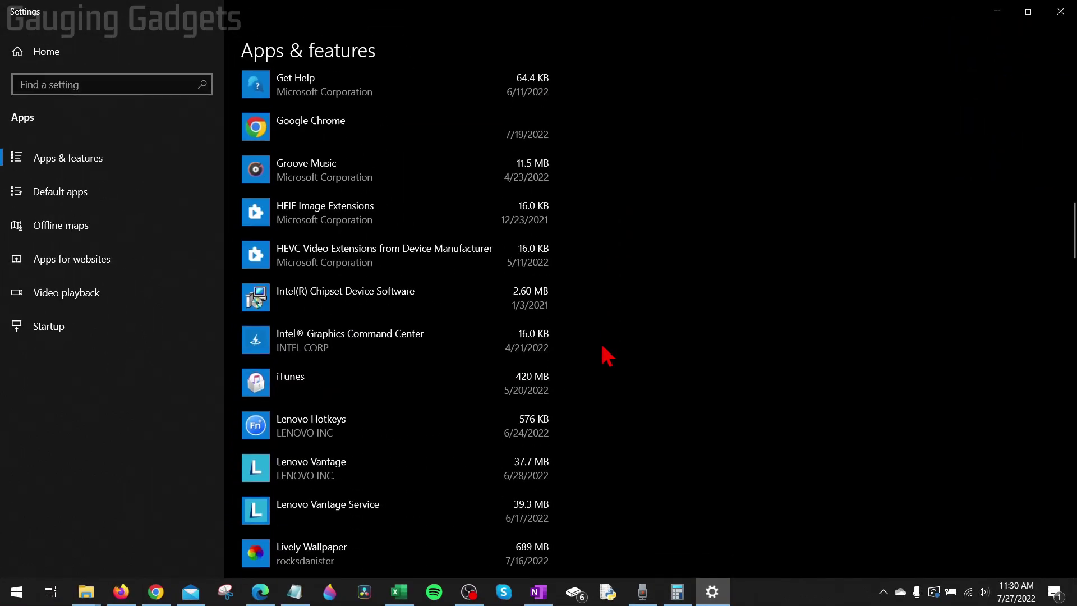
scroll(608, 358, down, 6)
scroll(608, 356, down, 5)
scroll(607, 357, down, 3)
scroll(608, 357, down, 6)
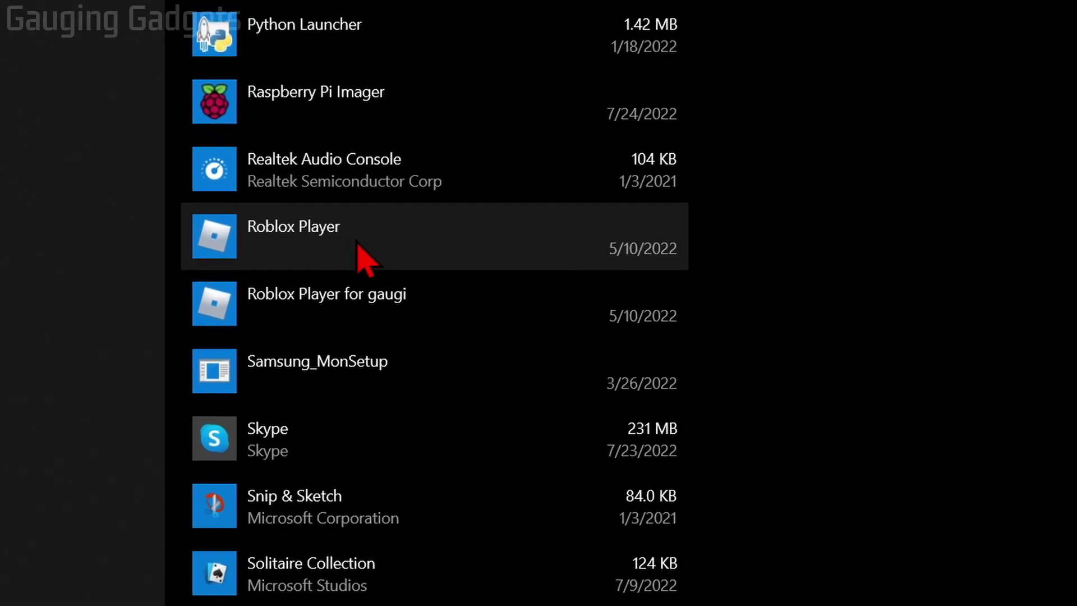
Select Roblox Player, choose Uninstall, and confirm the removal in the flyout.
click(359, 249)
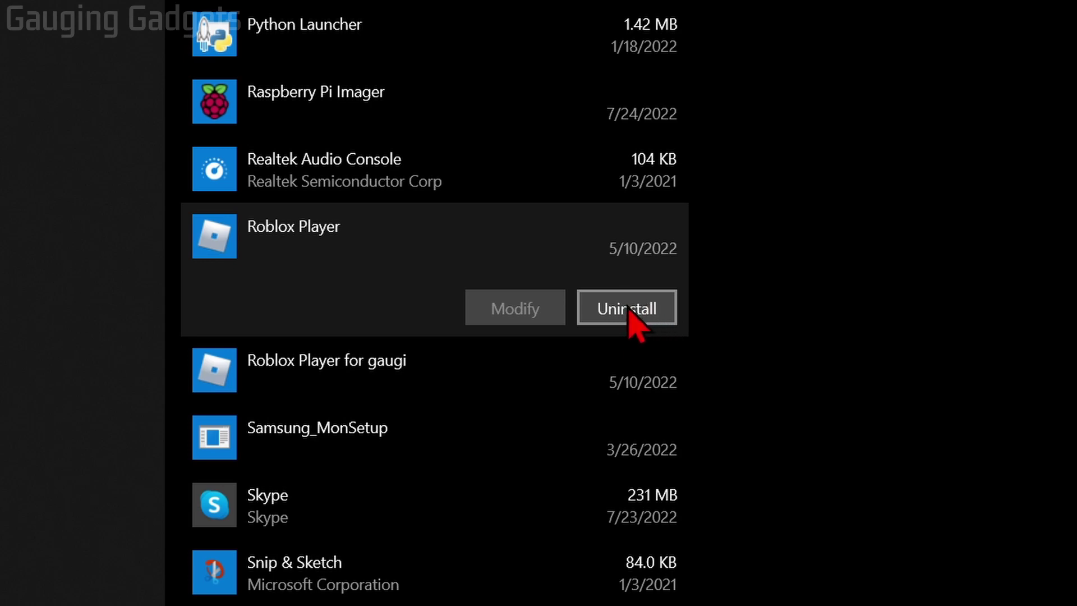
click(635, 320)
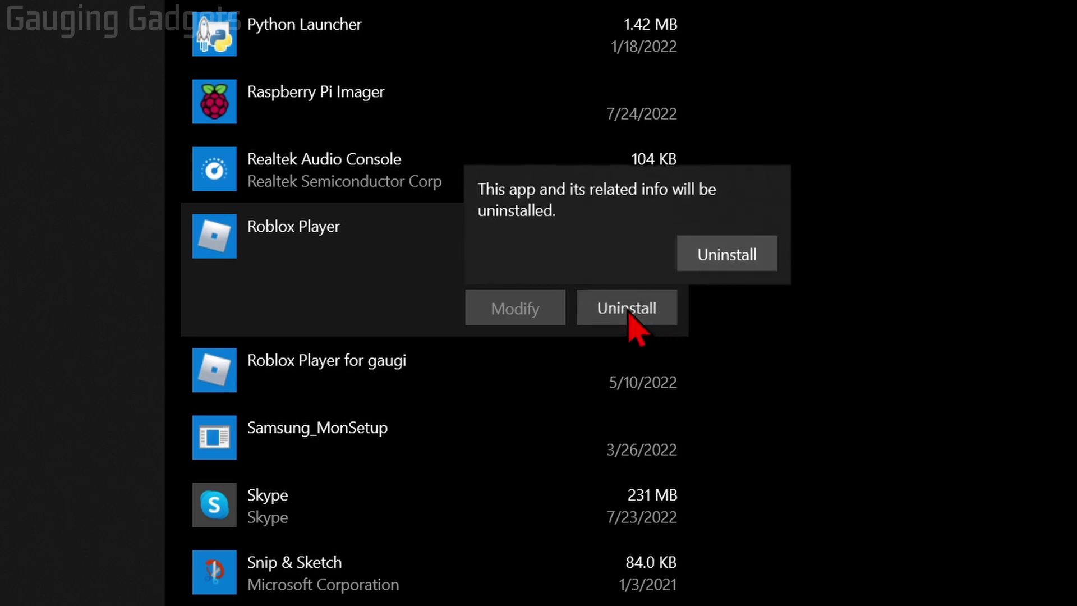
click(727, 254)
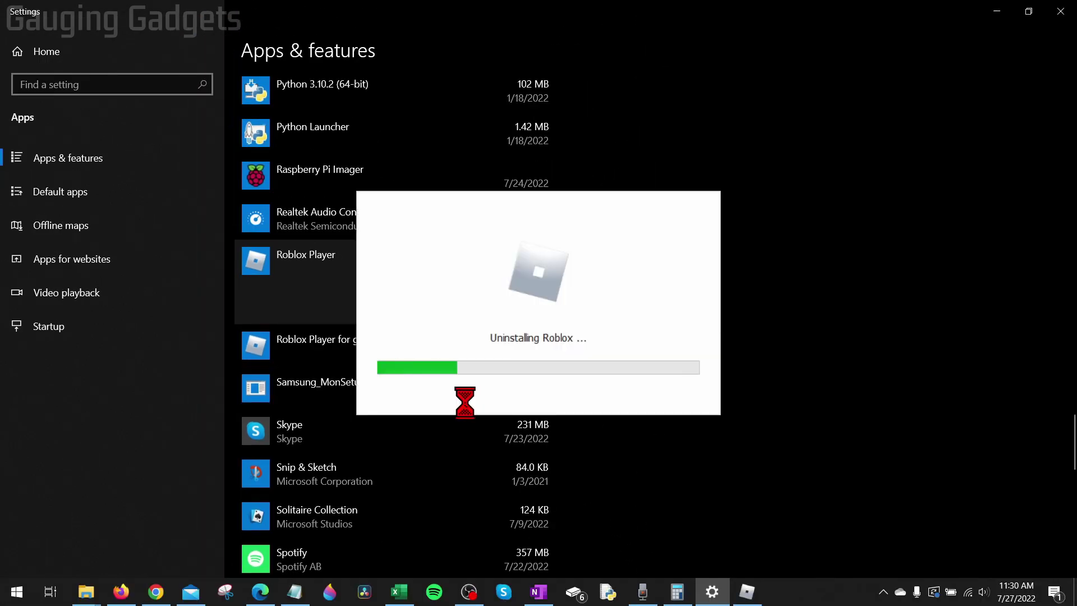